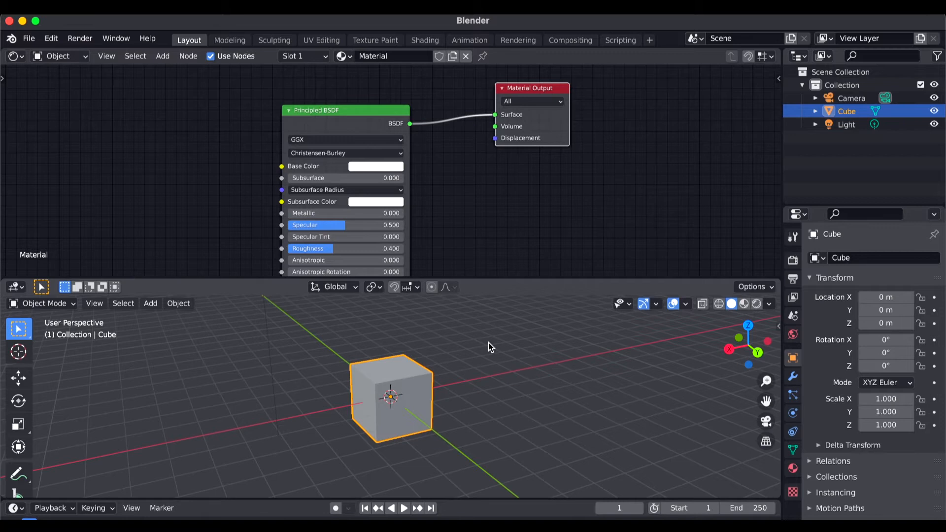
# Switch the viewport to rendered shading and delete the cube material's default Principled BSDF and Material Output nodes
pyautogui.moveTo(326, 112); pyautogui.dragTo(343, 95)
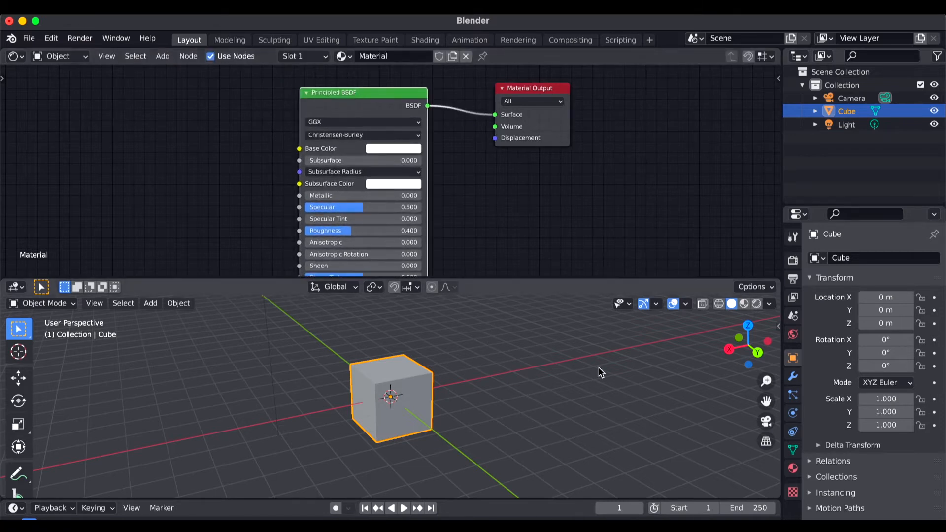
pyautogui.click(757, 304)
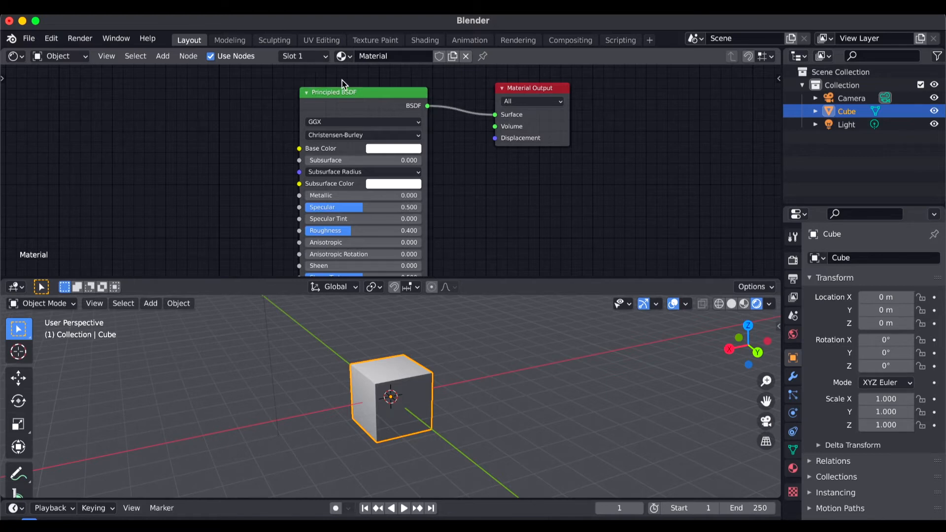
pyautogui.click(539, 91)
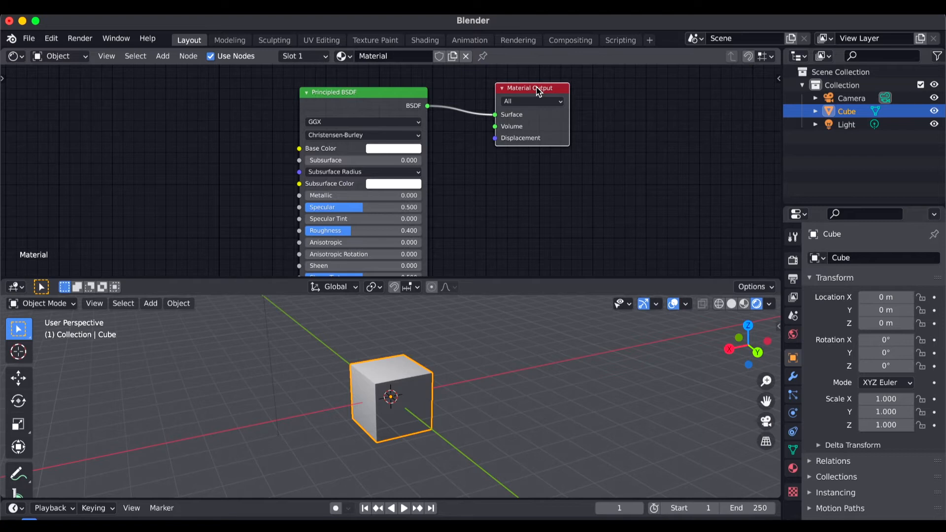
pyautogui.press('x')
pyautogui.click(376, 105)
pyautogui.press('x')
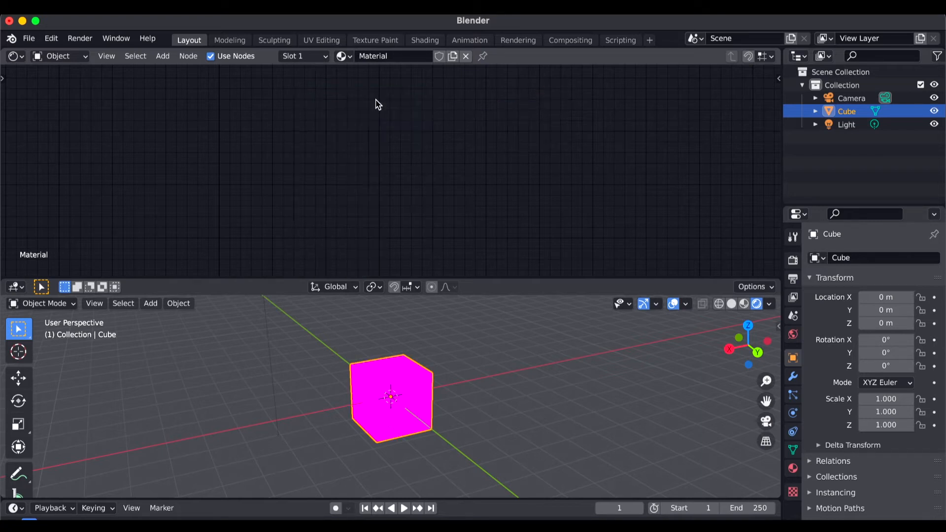
# Add a Texture Coordinate node to the empty material node tree and place it at the start of the layout
pyautogui.hscroll(1, 314, 143)
pyautogui.hotkey('shift', 'a')
pyautogui.moveTo(298, 167)
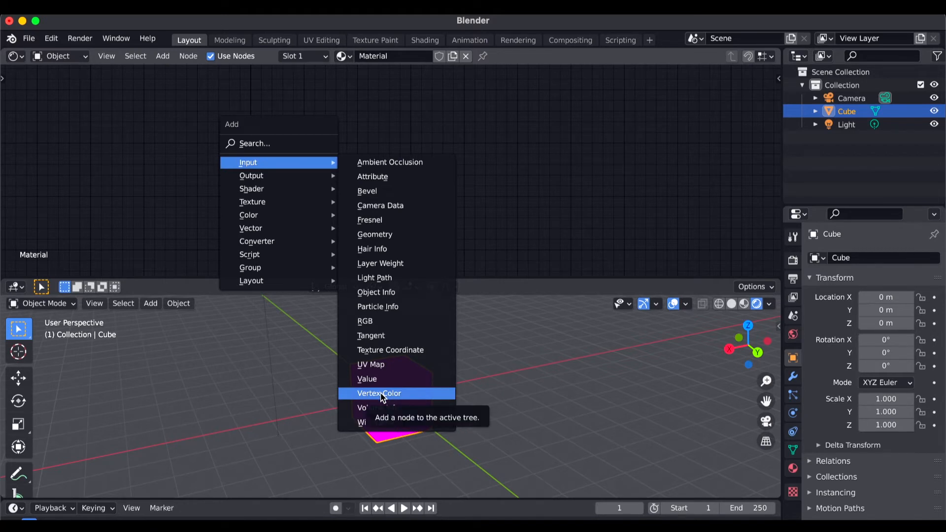
pyautogui.click(385, 349)
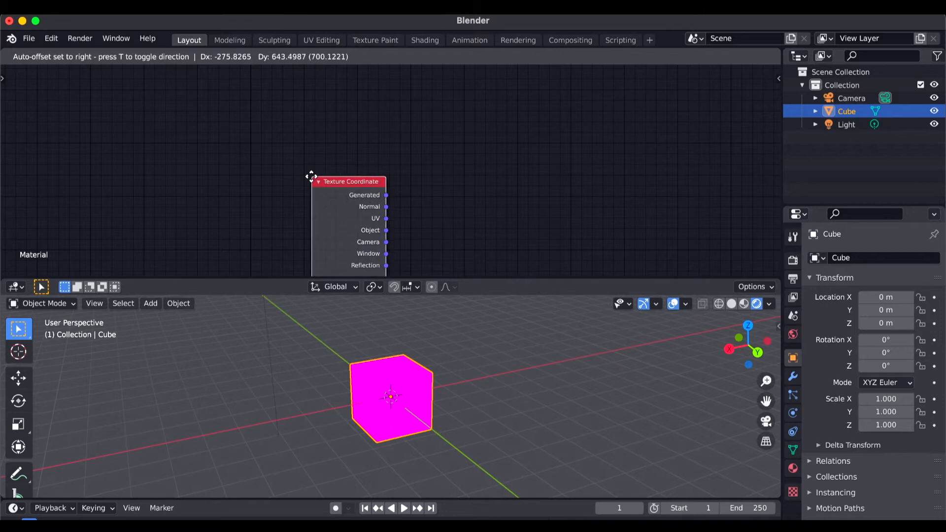
pyautogui.click(200, 97)
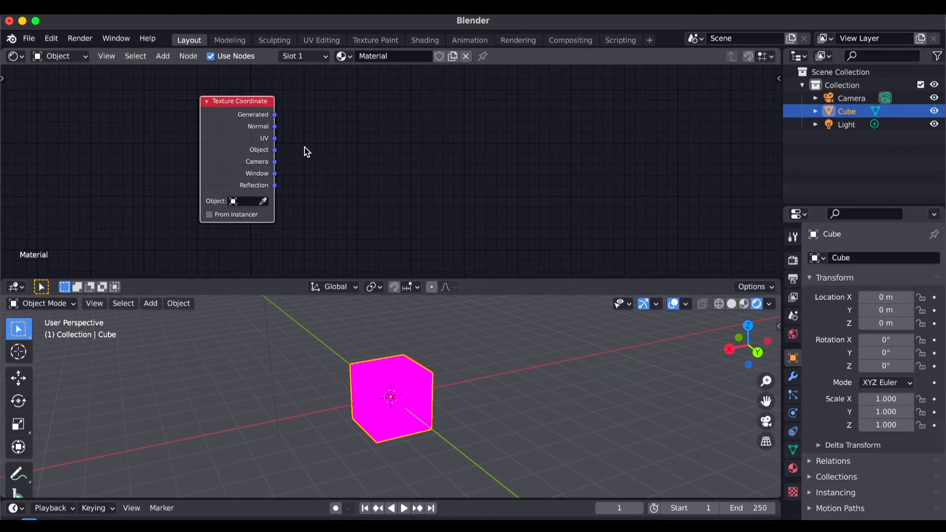
pyautogui.moveTo(240, 102); pyautogui.dragTo(158, 109)
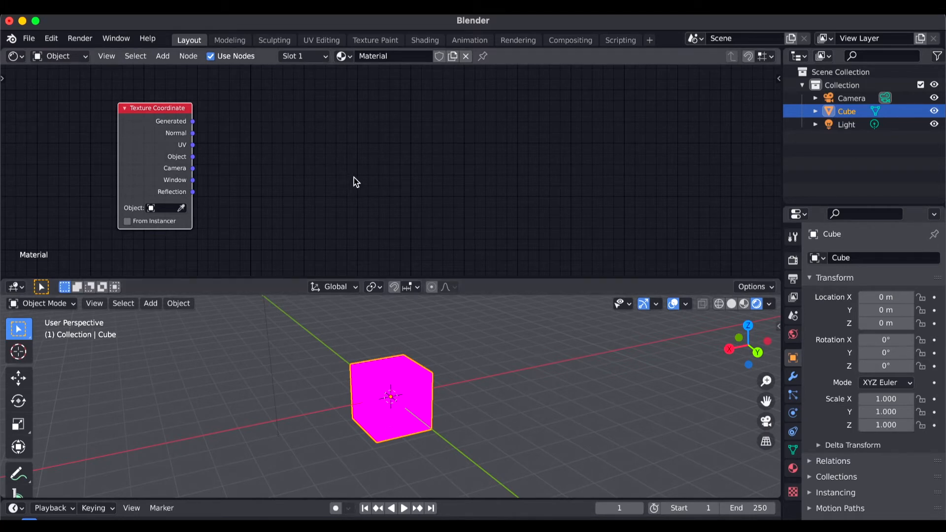
# Add a Magic Texture node and place it beside the Texture Coordinate node
pyautogui.hotkey('shift', 'a')
pyautogui.moveTo(354, 178)
pyautogui.hotkey('shift', 'a')
pyautogui.moveTo(270, 131)
pyautogui.press('Escape')
pyautogui.hotkey('shift', 'a')
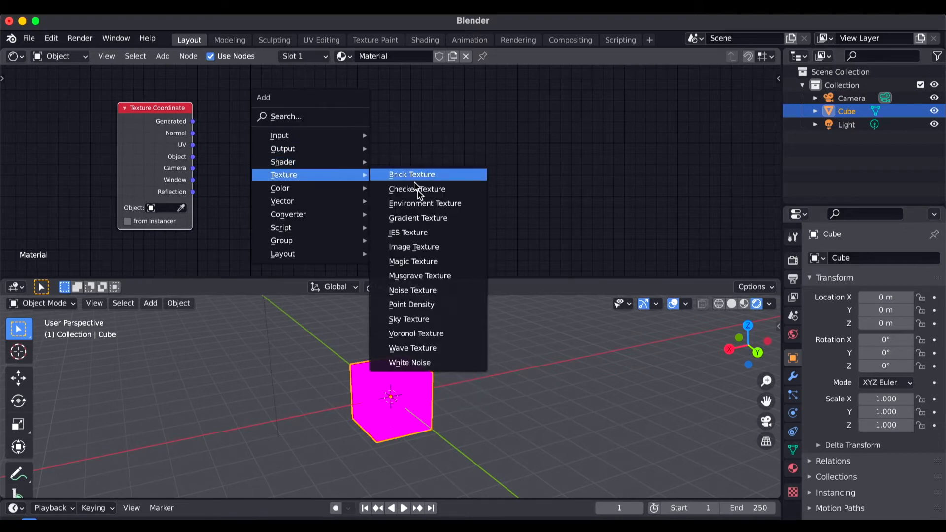
pyautogui.click(414, 261)
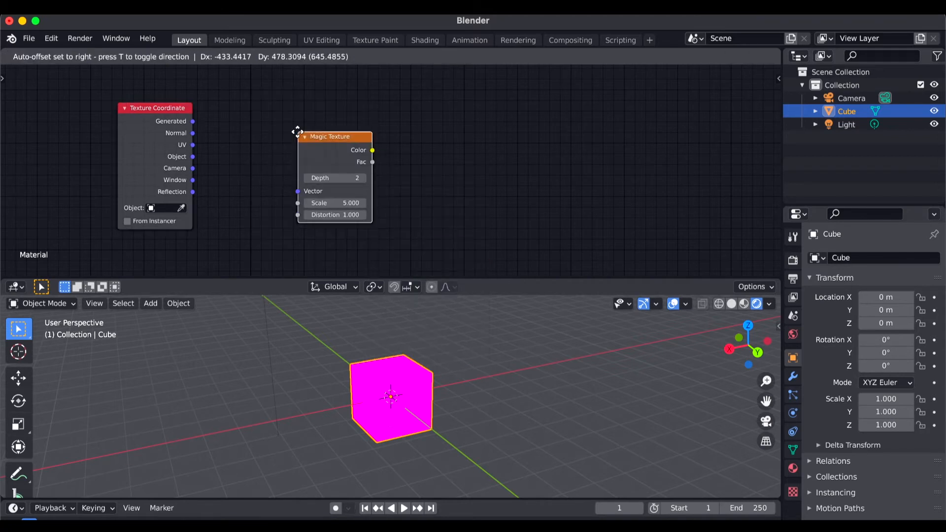
pyautogui.click(249, 94)
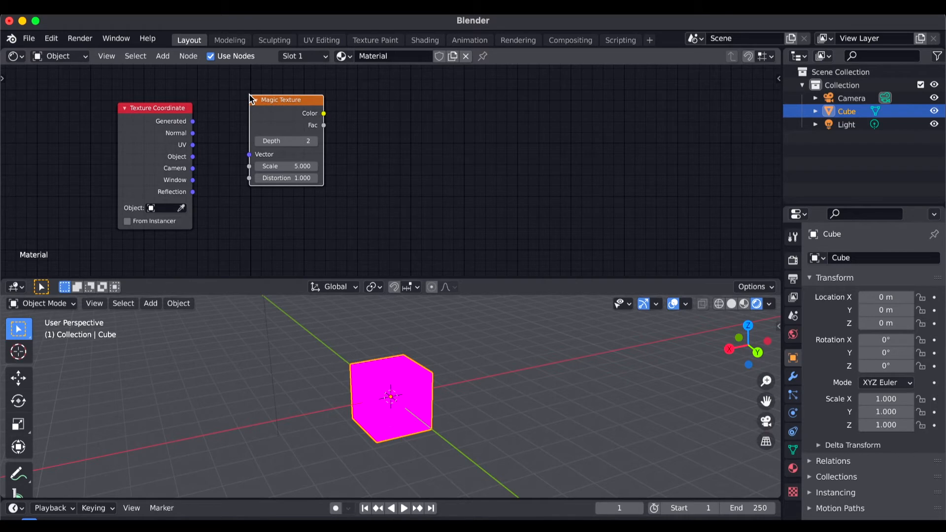
pyautogui.moveTo(271, 103); pyautogui.dragTo(285, 95)
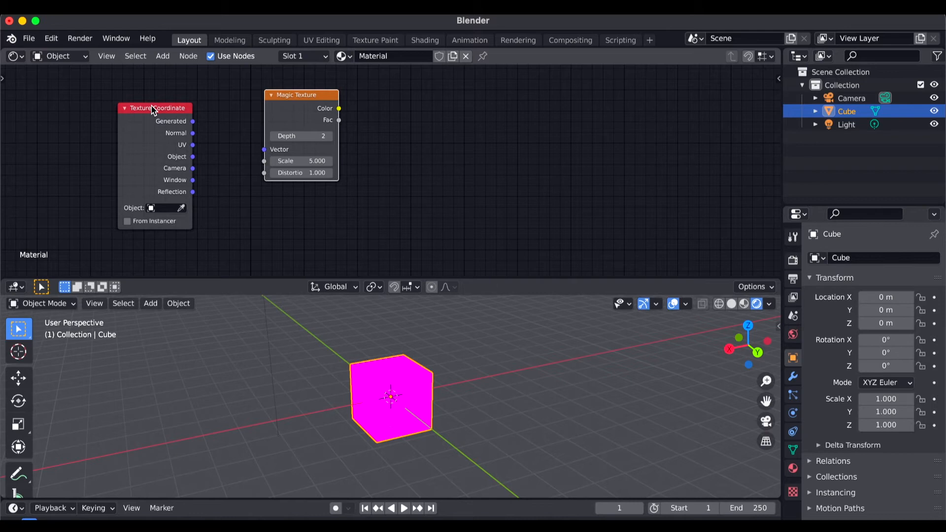
# Align the two nodes and connect the Texture Coordinate's Generated output to the Magic Texture's Vector input
pyautogui.moveTo(155, 108)
pyautogui.mouseDown()
pyautogui.moveTo(156, 82)
pyautogui.moveTo(152, 98)
pyautogui.mouseUp()
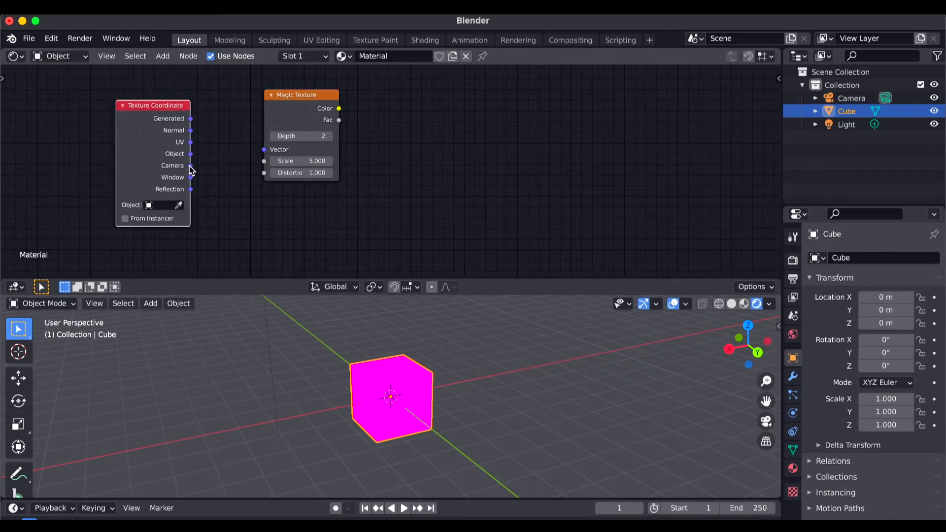
pyautogui.moveTo(295, 95); pyautogui.dragTo(295, 100)
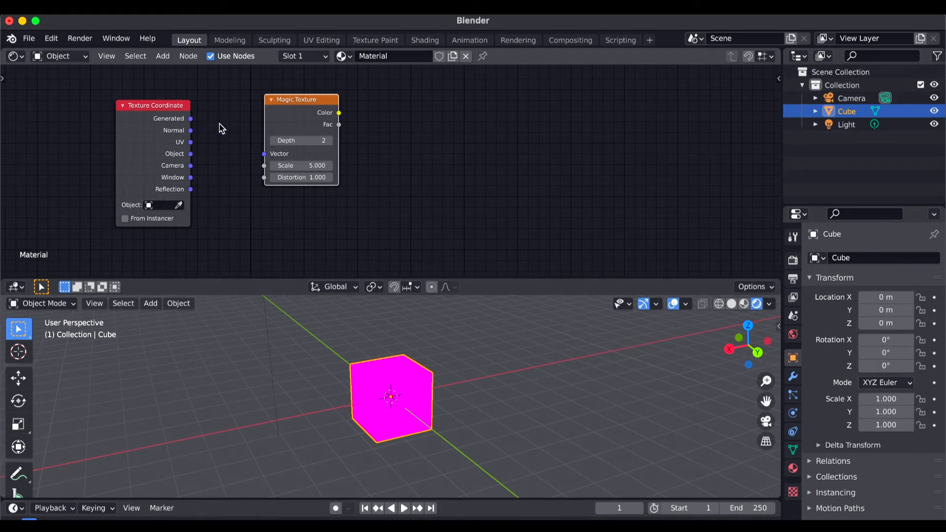
pyautogui.scroll(4, 396, 412)
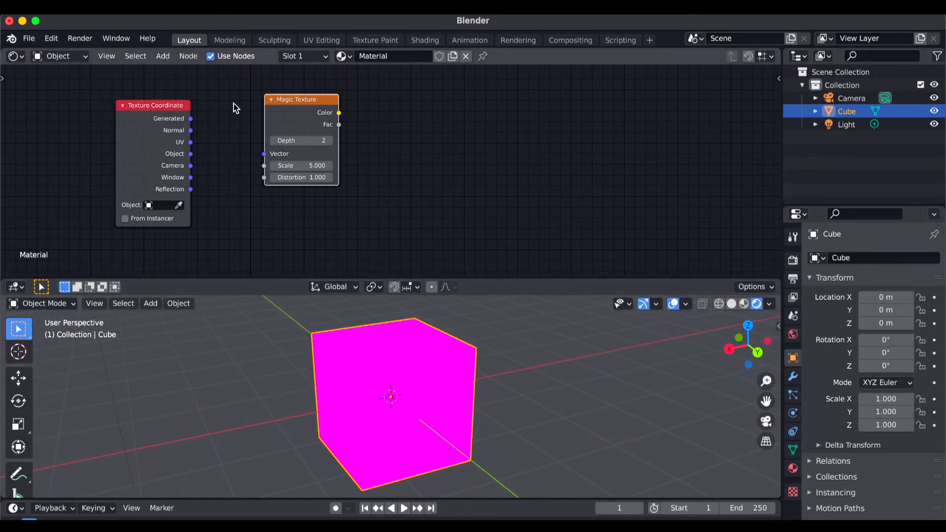
pyautogui.moveTo(301, 100); pyautogui.dragTo(305, 100)
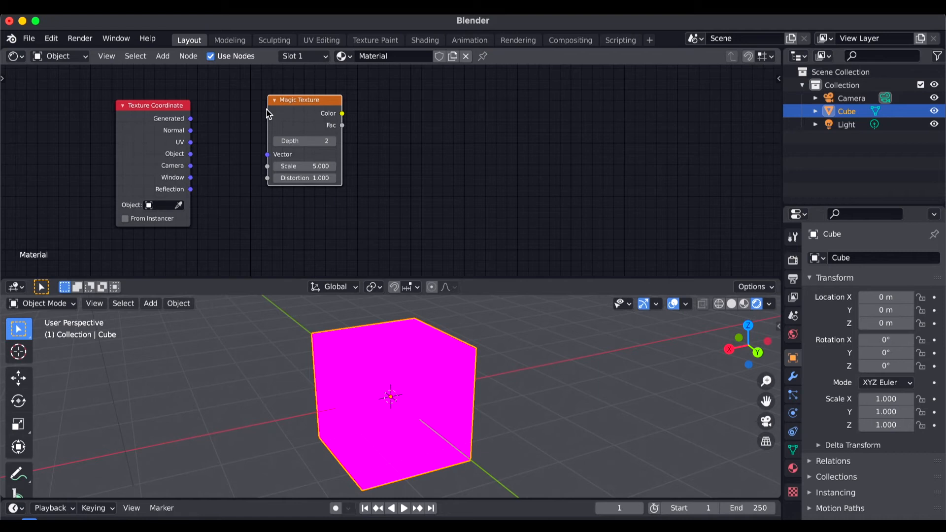
pyautogui.moveTo(147, 109); pyautogui.dragTo(138, 104)
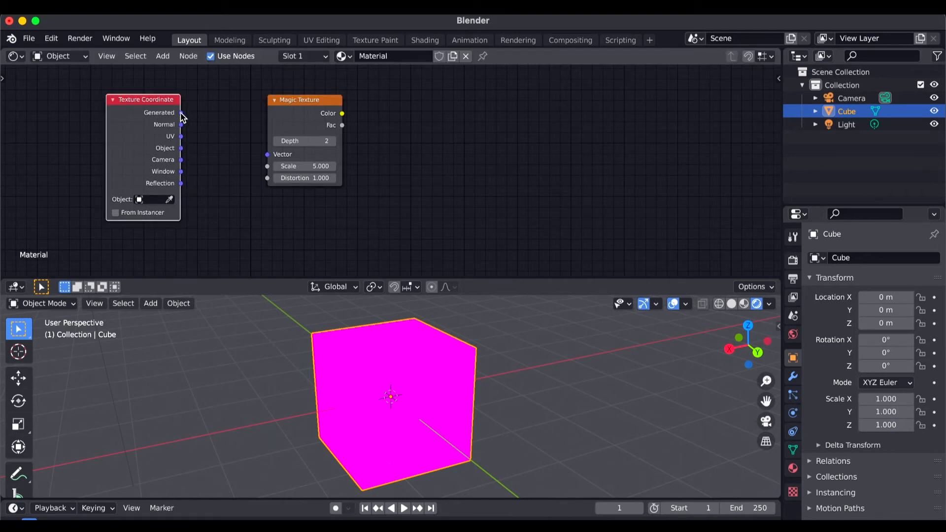
pyautogui.moveTo(182, 113); pyautogui.dragTo(266, 155)
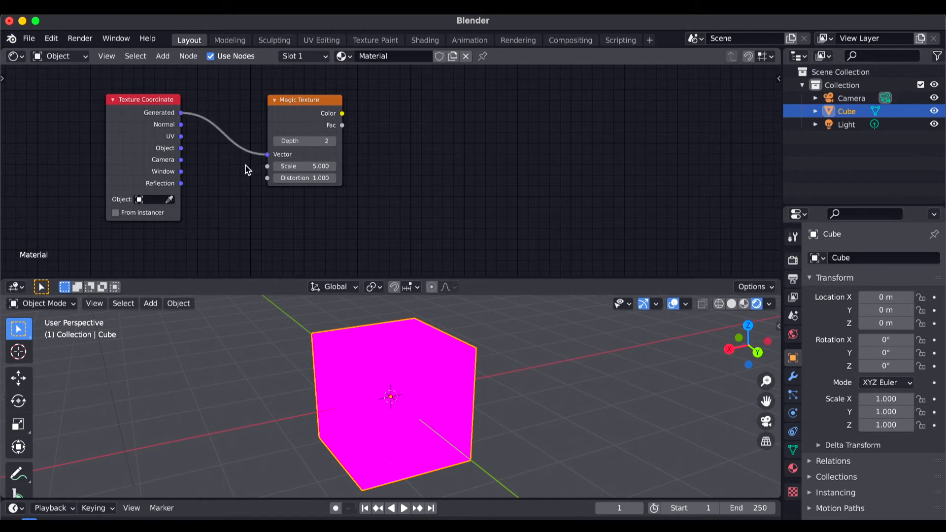
# Shift the Magic Texture node closer to the Texture Coordinate node and add a Principled BSDF shader after it
pyautogui.hscroll(3, 227, 184)
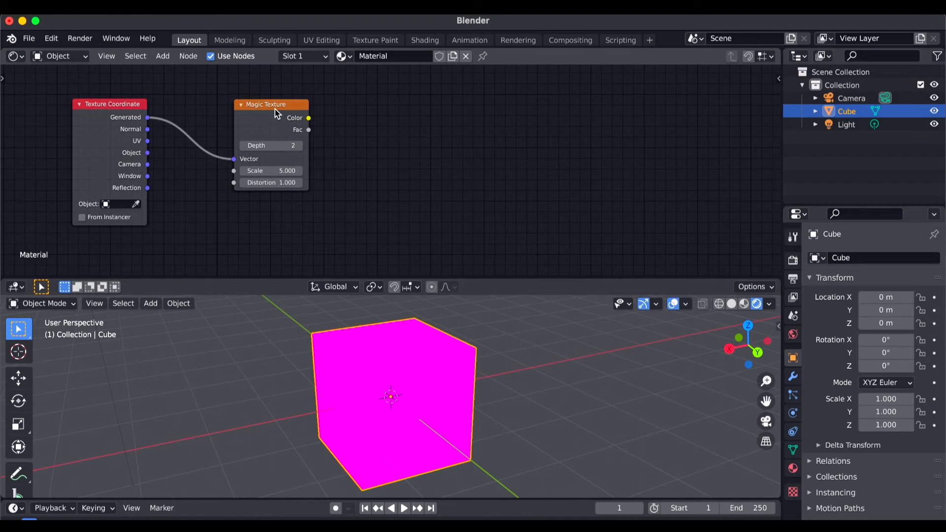
pyautogui.moveTo(275, 109); pyautogui.dragTo(261, 115)
pyautogui.hotkey('shift', 'a')
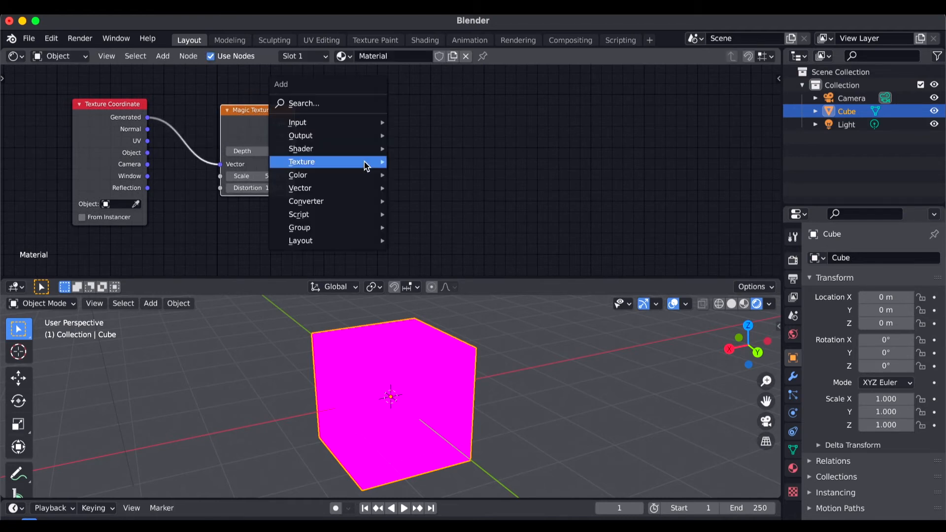
pyautogui.moveTo(336, 151)
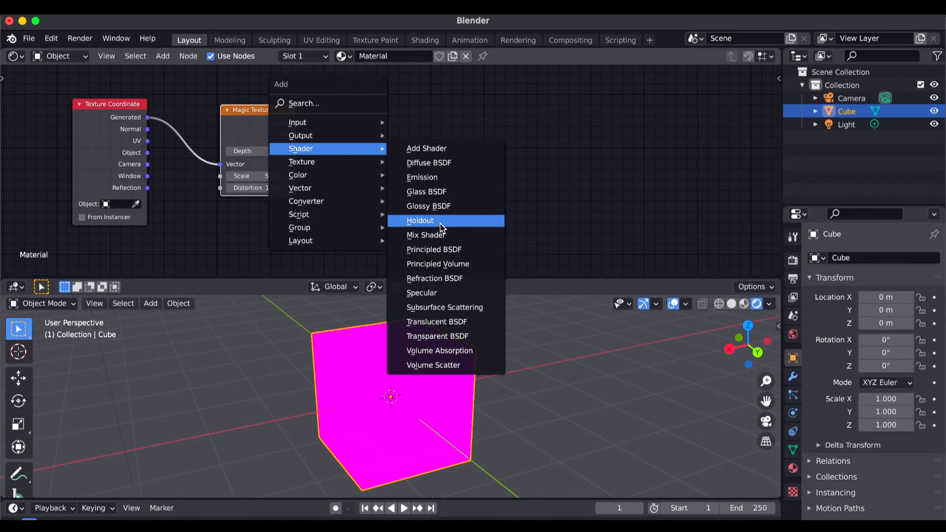
pyautogui.click(431, 250)
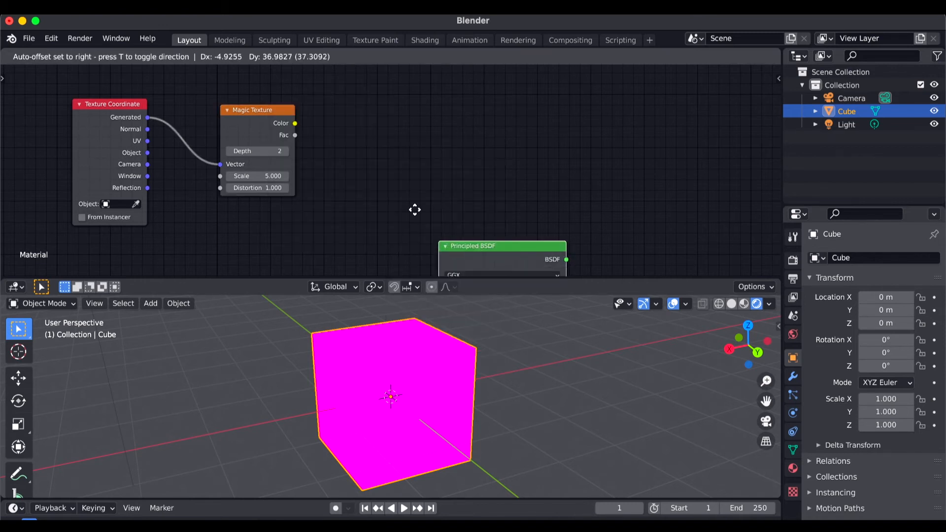
pyautogui.click(332, 85)
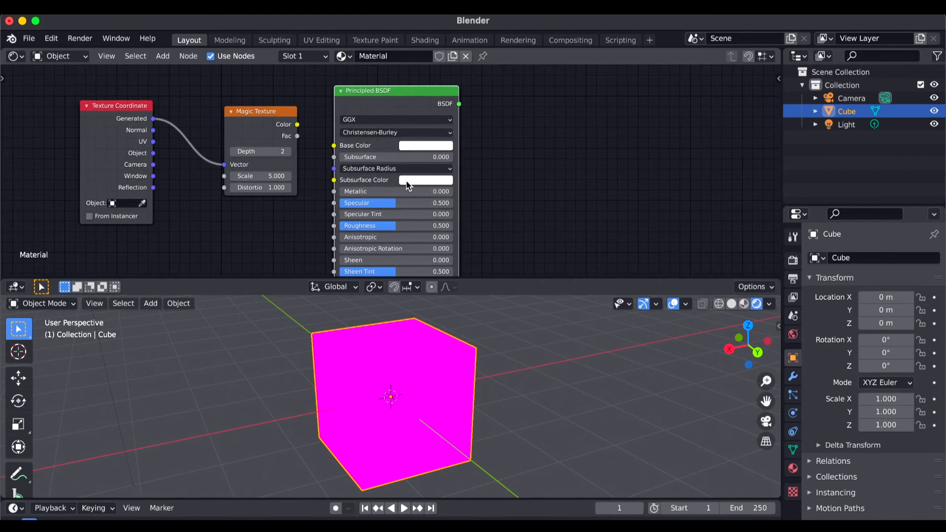
# Connect the Magic Texture's Color output to the Principled BSDF's Base Color input
pyautogui.scroll(-2, 406, 185)
pyautogui.scroll(-3, 407, 185)
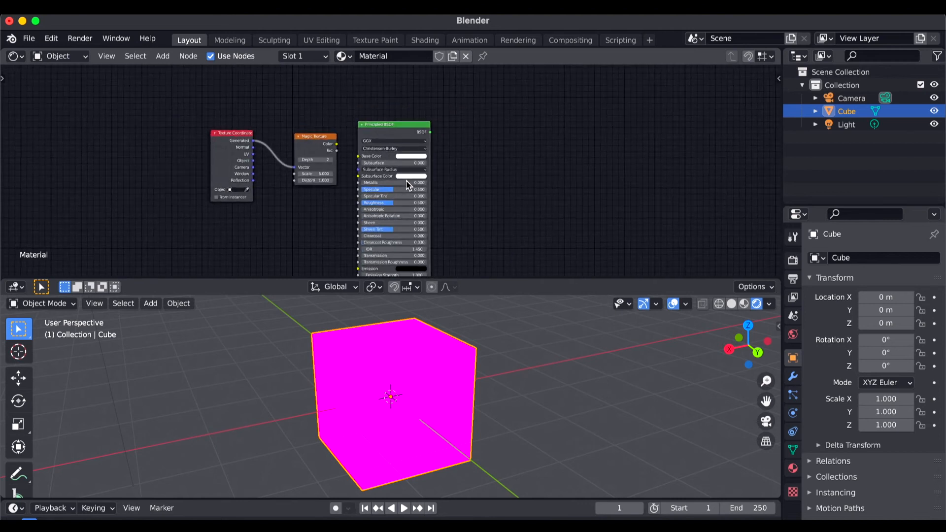
pyautogui.scroll(-3, 407, 185)
pyautogui.scroll(1, 406, 181)
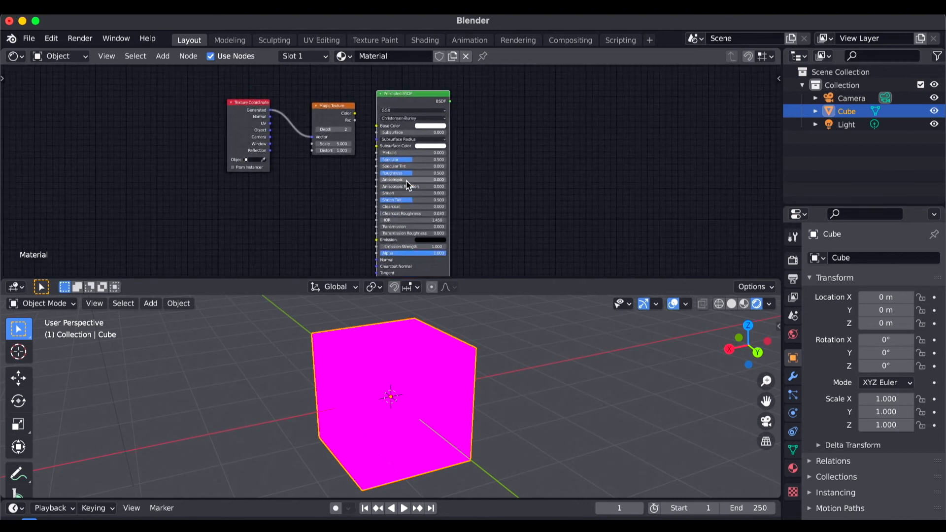
pyautogui.scroll(2, 365, 145)
pyautogui.scroll(2, 366, 146)
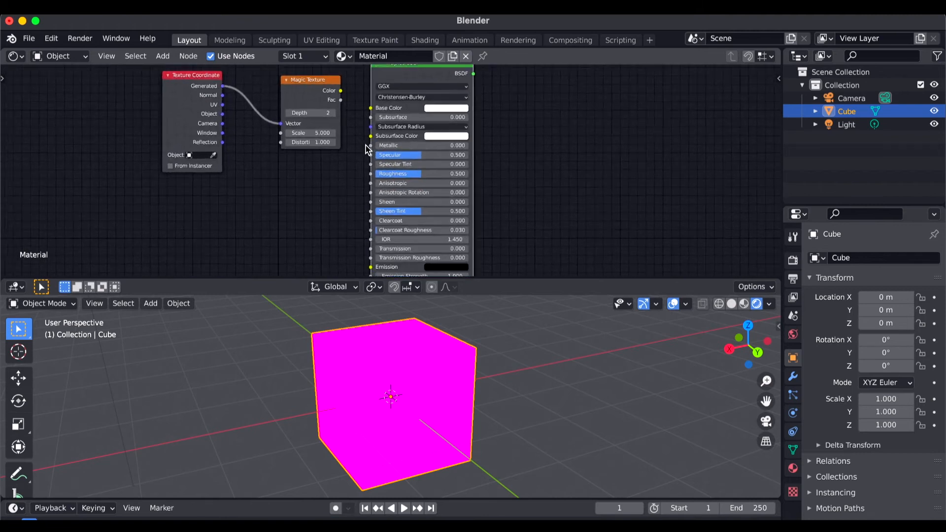
pyautogui.scroll(3, 365, 147)
pyautogui.scroll(-2, 328, 160)
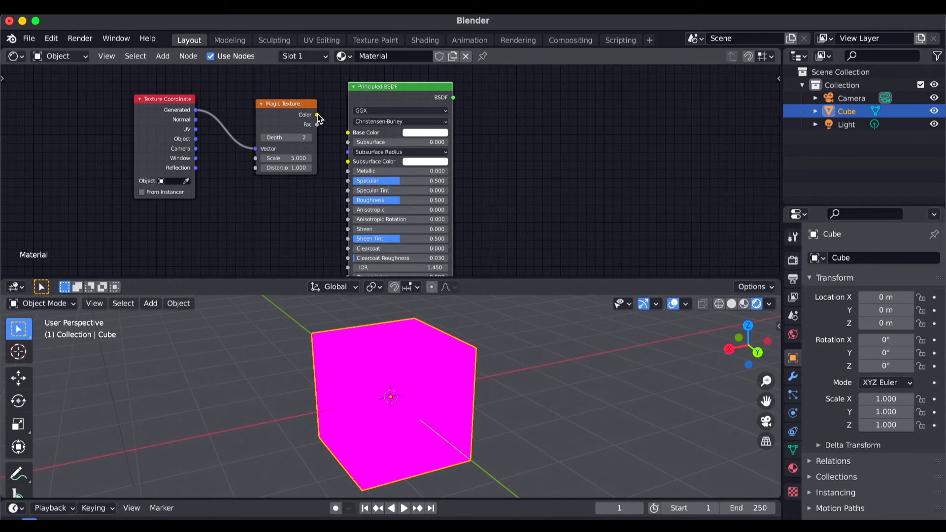
pyautogui.moveTo(317, 117); pyautogui.dragTo(349, 135)
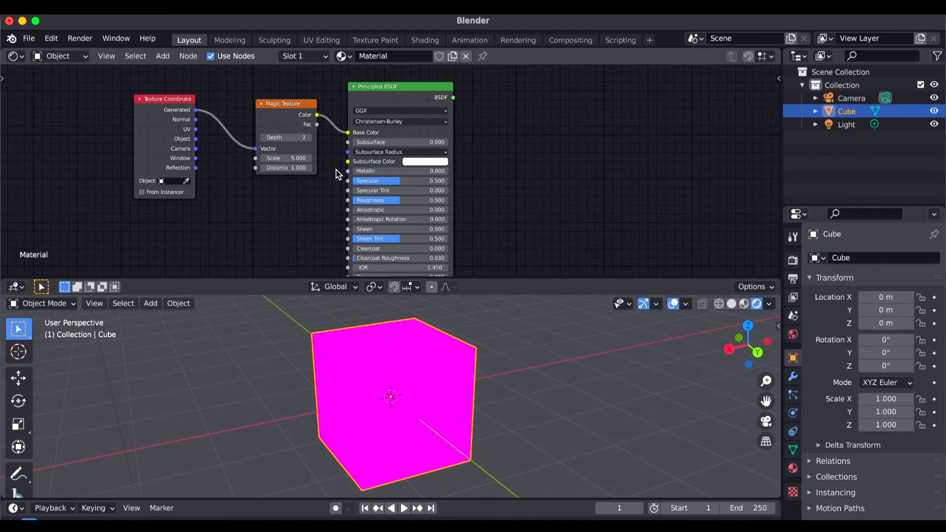
pyautogui.scroll(-2, 335, 177)
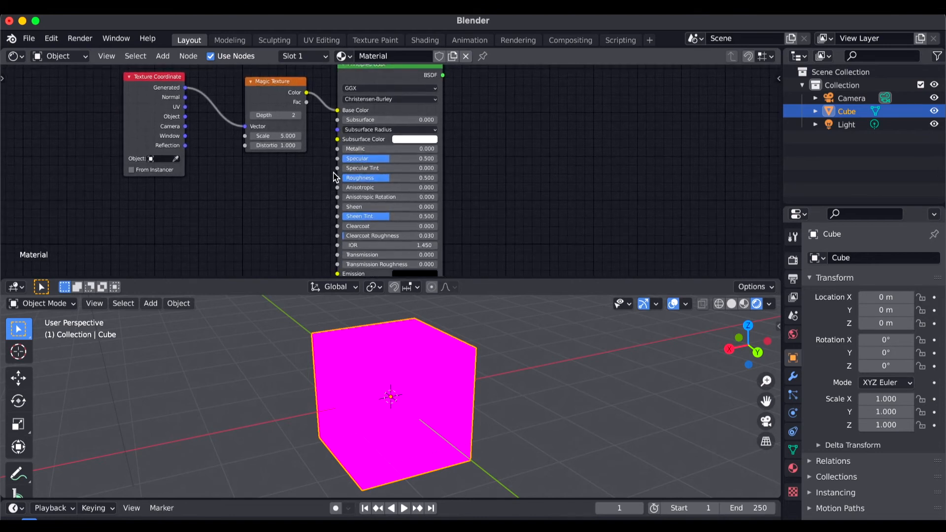
pyautogui.scroll(3, 335, 177)
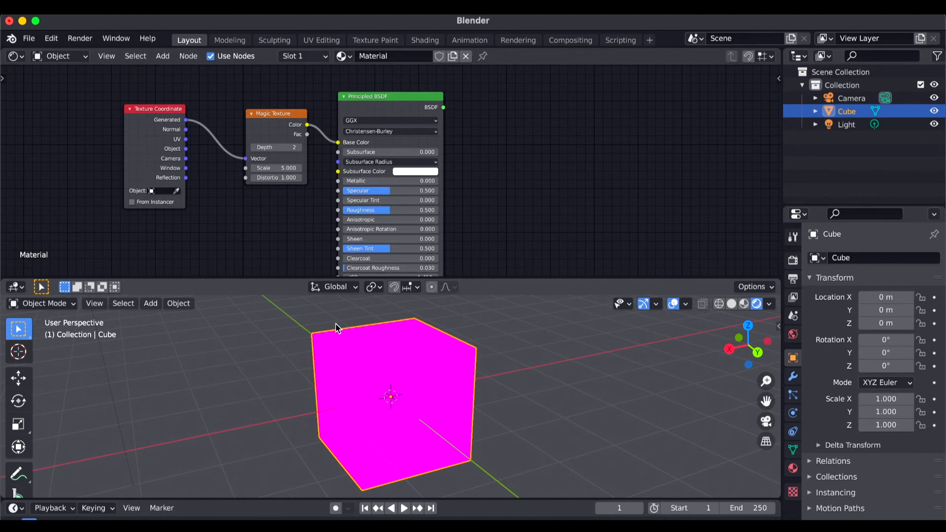
# Tidy the node spacing, then add a Material Output node and connect the Principled BSDF's BSDF output to its Surface input
pyautogui.moveTo(273, 114); pyautogui.dragTo(250, 114)
pyautogui.moveTo(389, 98); pyautogui.dragTo(378, 104)
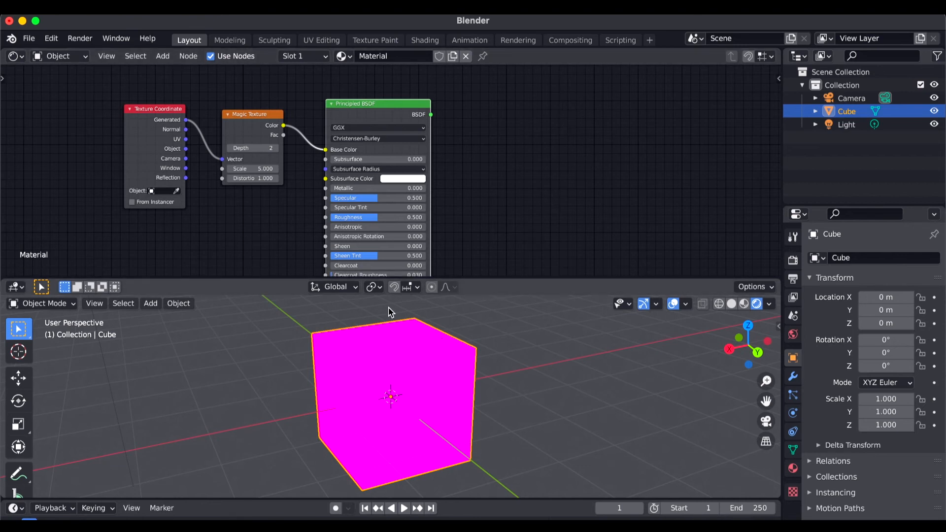
pyautogui.hotkey('shift', 'a')
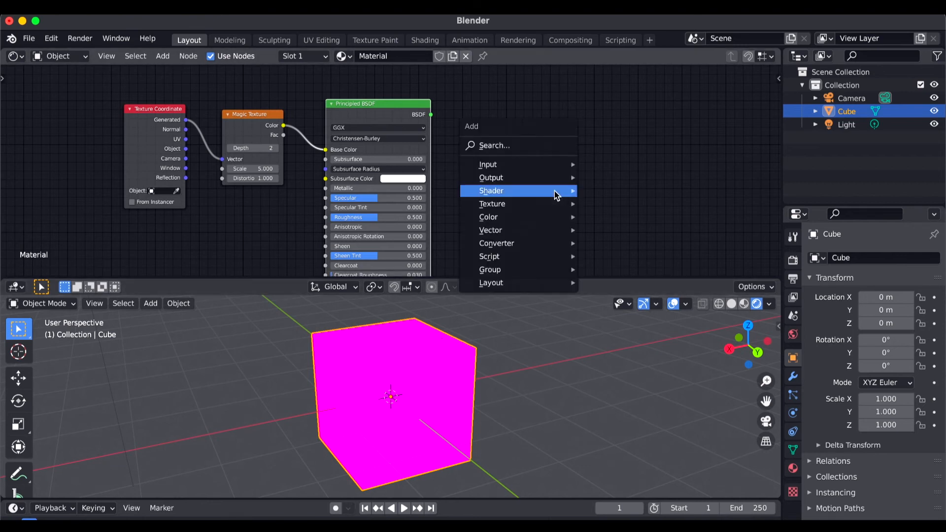
pyautogui.moveTo(554, 190)
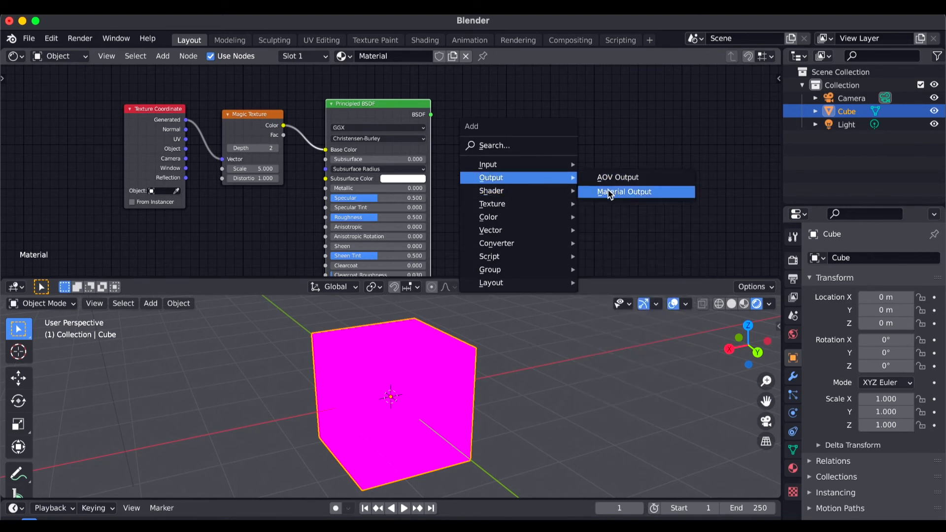
pyautogui.click(610, 192)
pyautogui.click(501, 107)
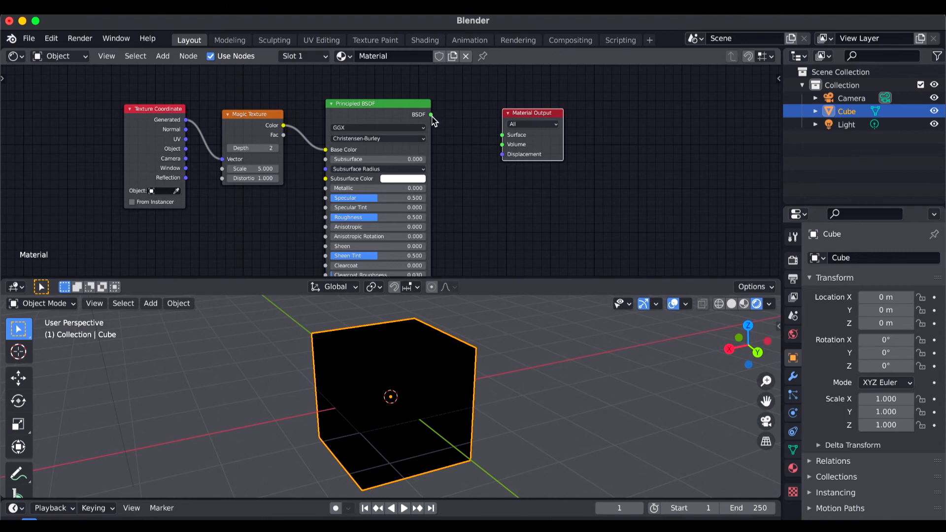
pyautogui.moveTo(431, 114); pyautogui.dragTo(502, 135)
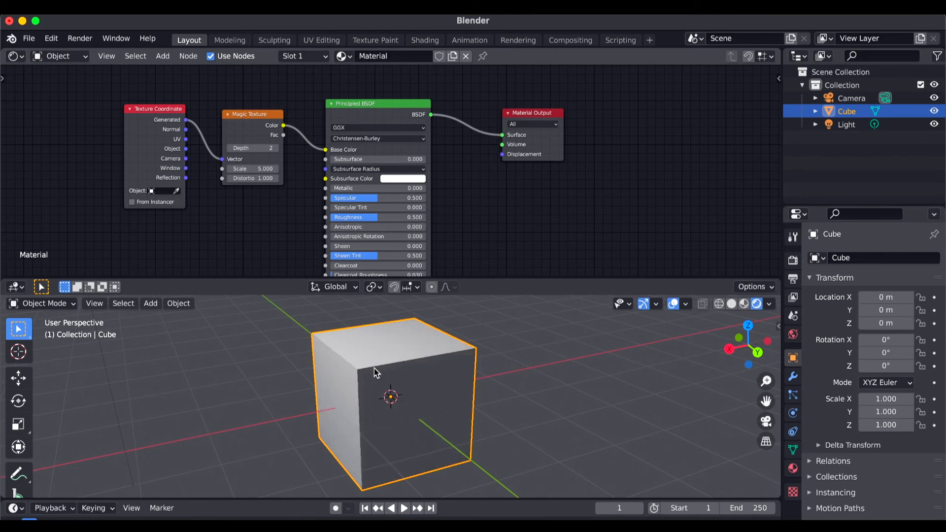
# Move the Magic Texture node slightly closer to the Texture Coordinate node
pyautogui.moveTo(391, 386); pyautogui.dragTo(392, 386, button='middle')
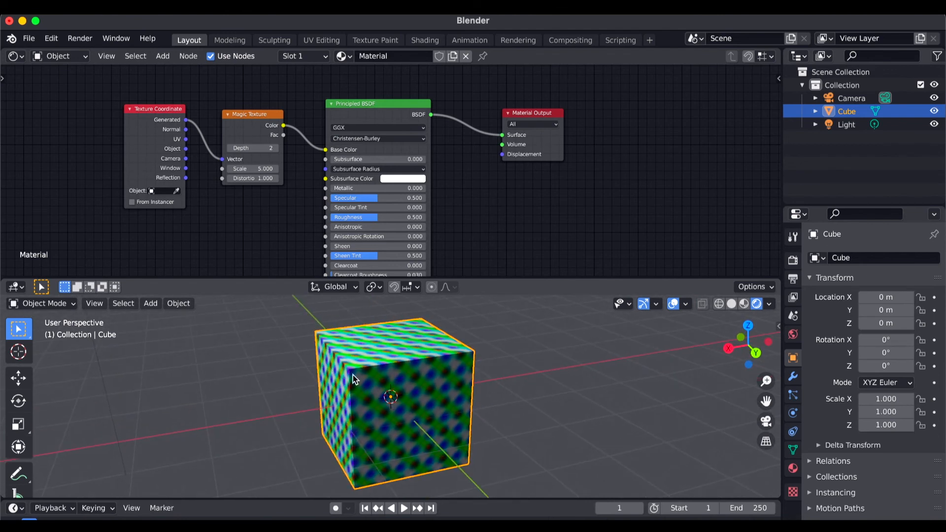
pyautogui.moveTo(250, 118); pyautogui.dragTo(240, 118)
pyautogui.moveTo(378, 392); pyautogui.dragTo(377, 387, button='middle')
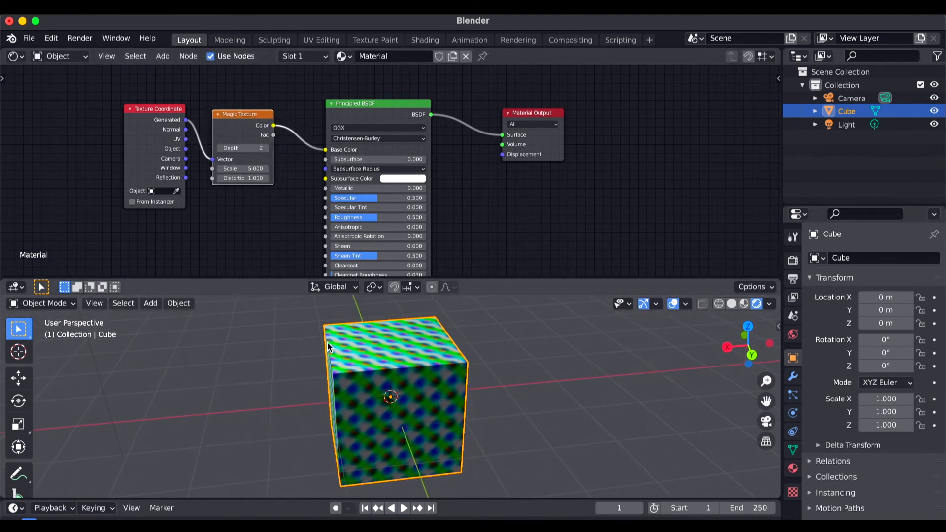
# Set the Principled BSDF's Roughness to 0.702
pyautogui.scroll(-3, 514, 225)
pyautogui.scroll(4, 515, 226)
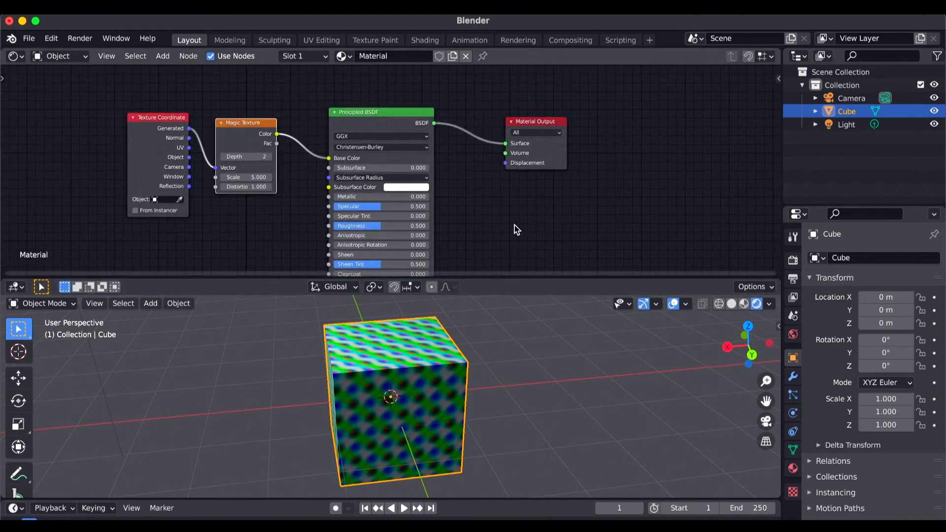
pyautogui.moveTo(376, 226)
pyautogui.mouseDown()
pyautogui.moveTo(339, 231)
pyautogui.moveTo(391, 227)
pyautogui.mouseUp()
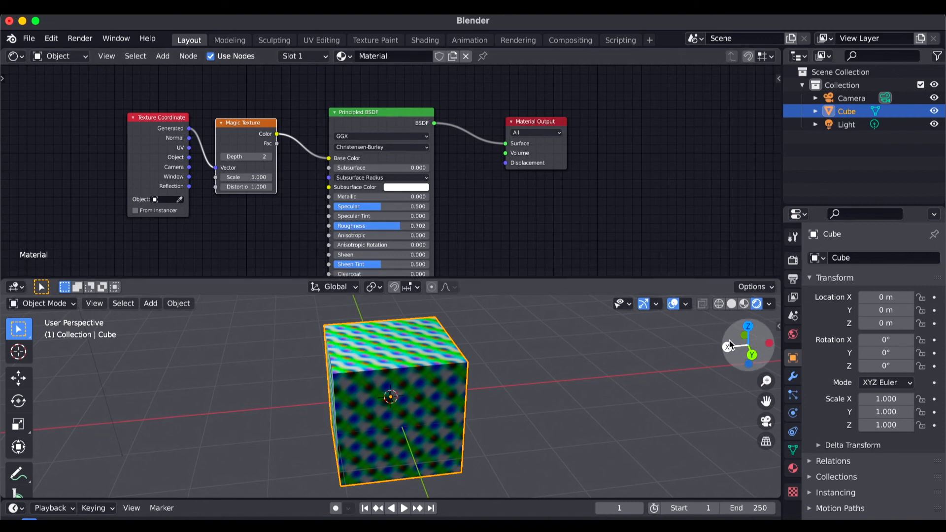
pyautogui.scroll(3, 516, 376)
pyautogui.hscroll(2, 516, 376)
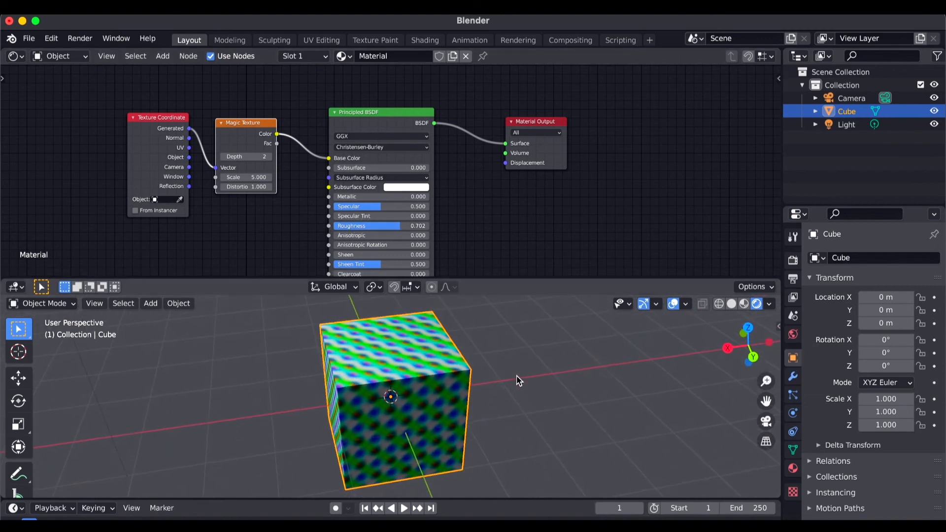
# Move the Texture Coordinate node farther from the Magic Texture node and shift the Magic Texture node slightly upward
pyautogui.scroll(-3, 474, 206)
pyautogui.hscroll(-3, 474, 206)
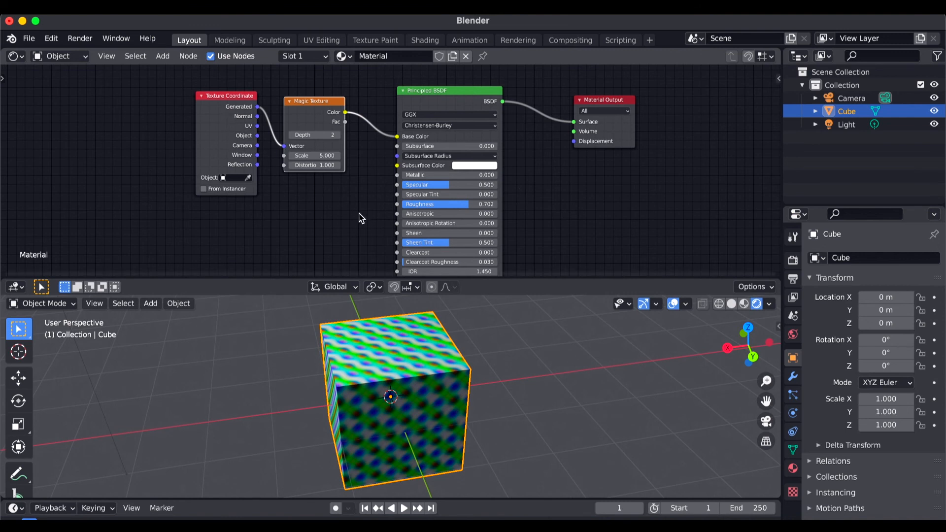
pyautogui.scroll(-2, 359, 216)
pyautogui.scroll(2, 359, 215)
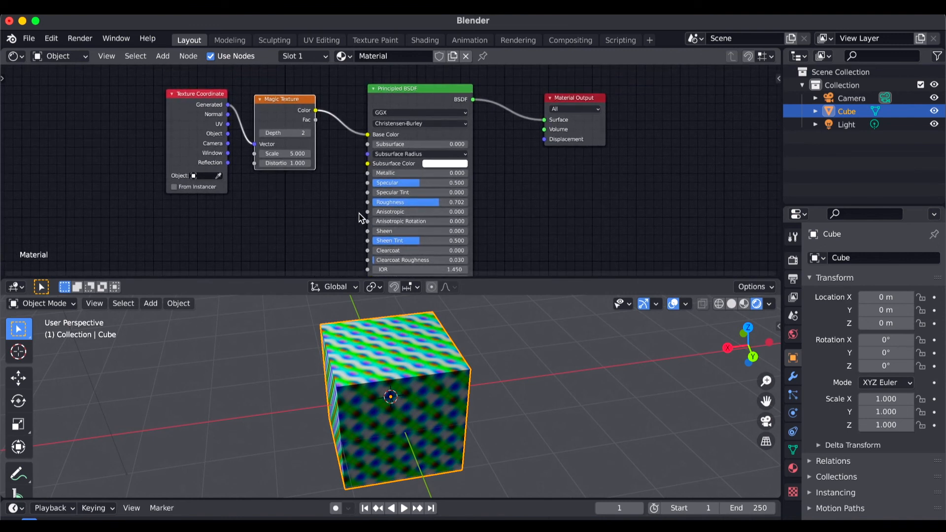
pyautogui.scroll(-1, 359, 215)
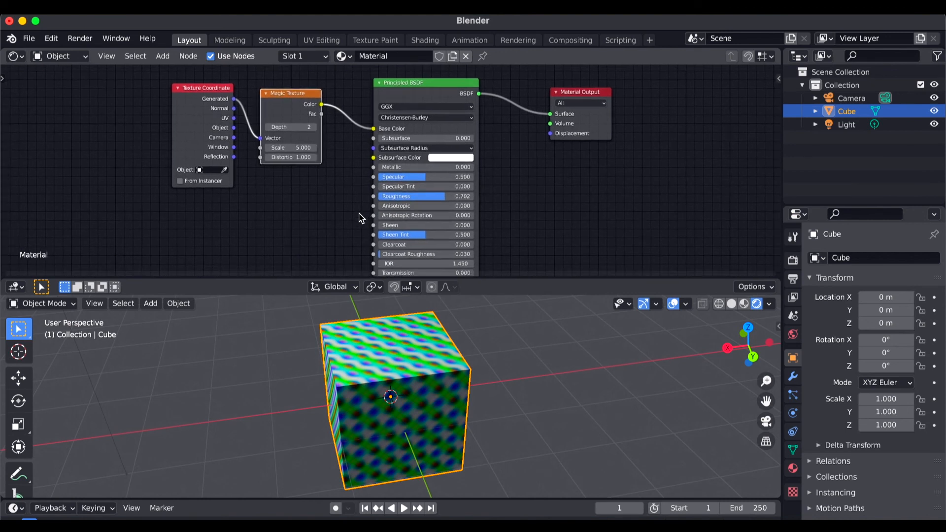
pyautogui.moveTo(199, 91); pyautogui.dragTo(178, 85)
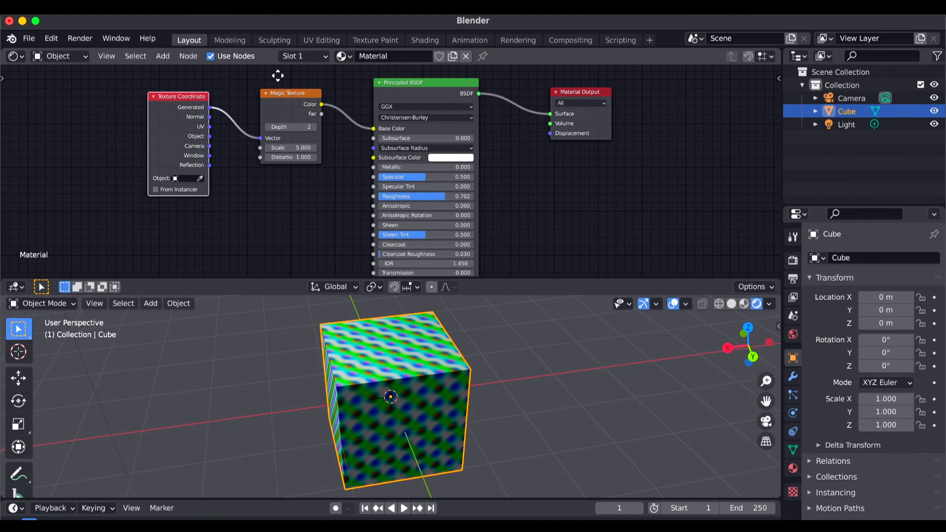
pyautogui.moveTo(286, 94)
pyautogui.mouseDown()
pyautogui.moveTo(272, 94)
pyautogui.moveTo(287, 88)
pyautogui.mouseUp()
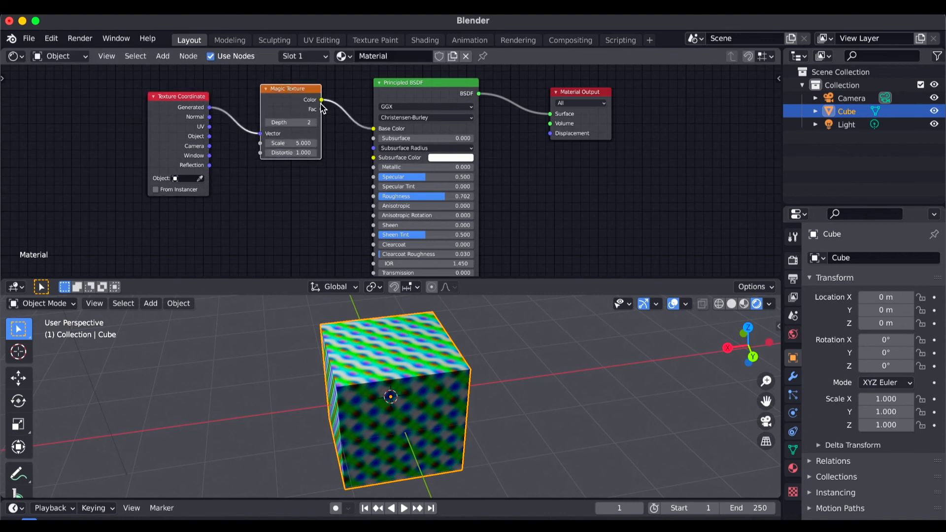
# Move the Principled BSDF node up and slightly closer to the Magic Texture, and raise the Material Output node a little
pyautogui.moveTo(404, 85)
pyautogui.mouseDown()
pyautogui.moveTo(394, 81)
pyautogui.moveTo(400, 69)
pyautogui.mouseUp()
pyautogui.scroll(-5, 335, 190)
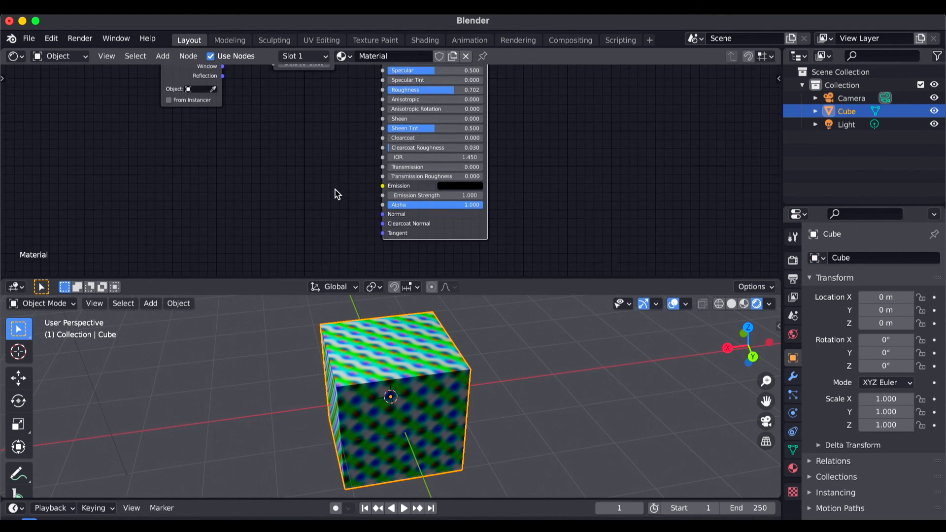
pyautogui.scroll(5, 335, 190)
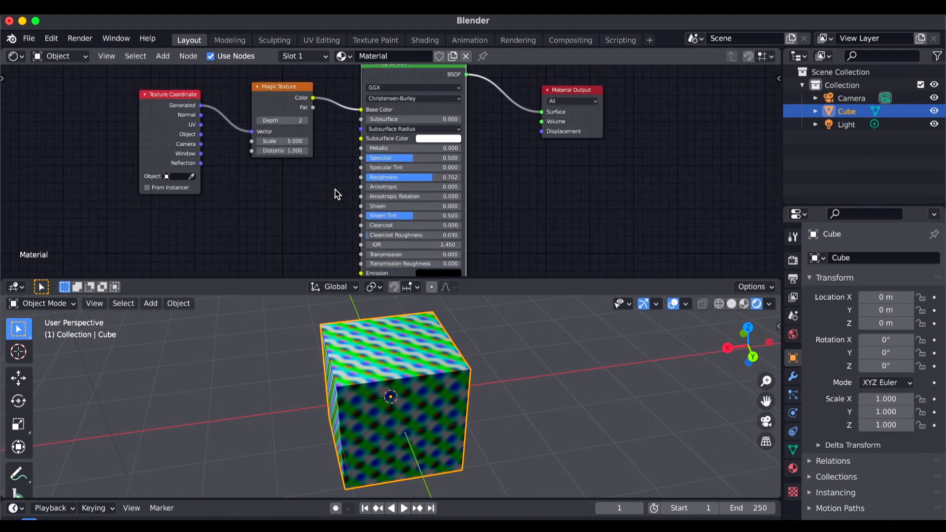
pyautogui.moveTo(571, 107); pyautogui.dragTo(569, 98)
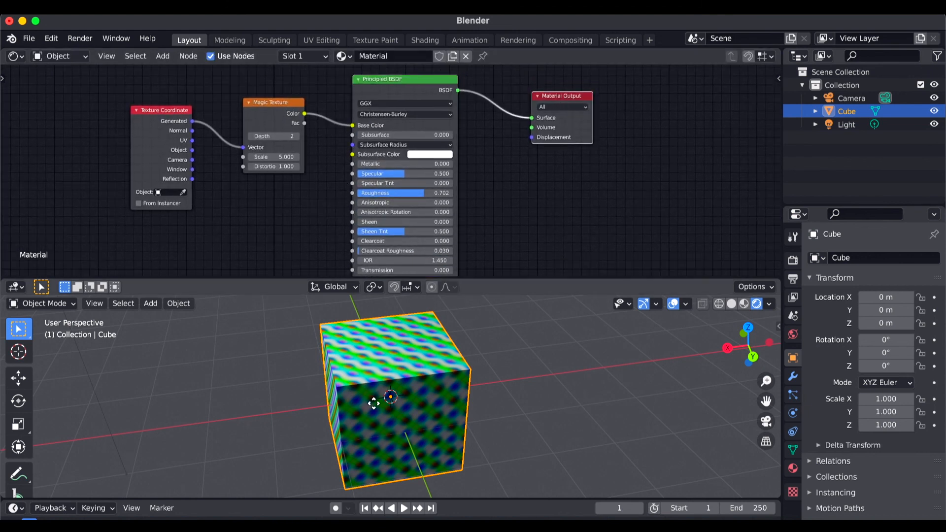
# Examine the magic texture pattern on the cube's top and side faces from different angles
pyautogui.scroll(-10, 332, 403)
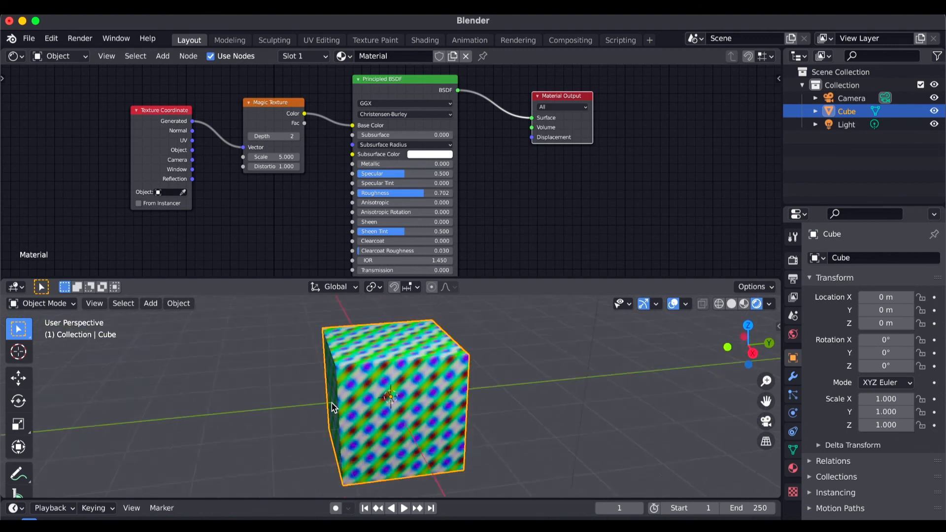
pyautogui.scroll(10, 332, 404)
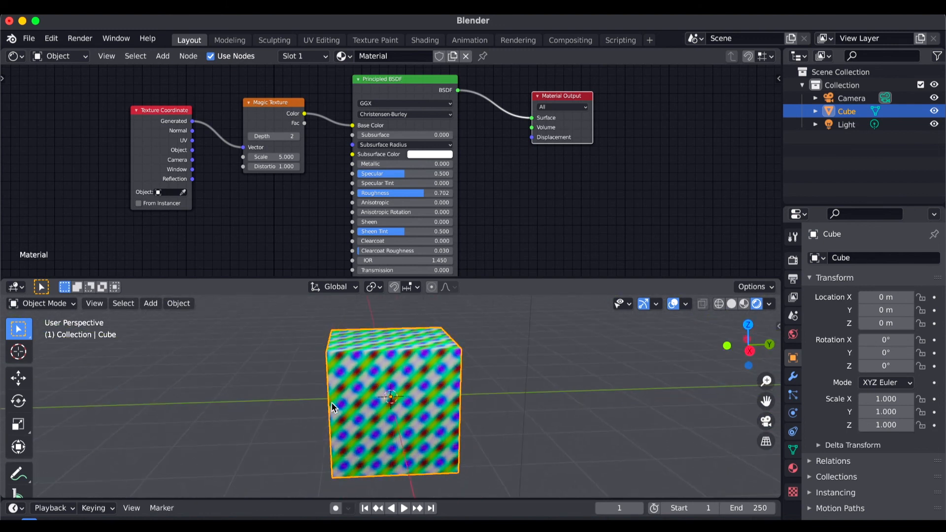
pyautogui.scroll(2, 332, 407)
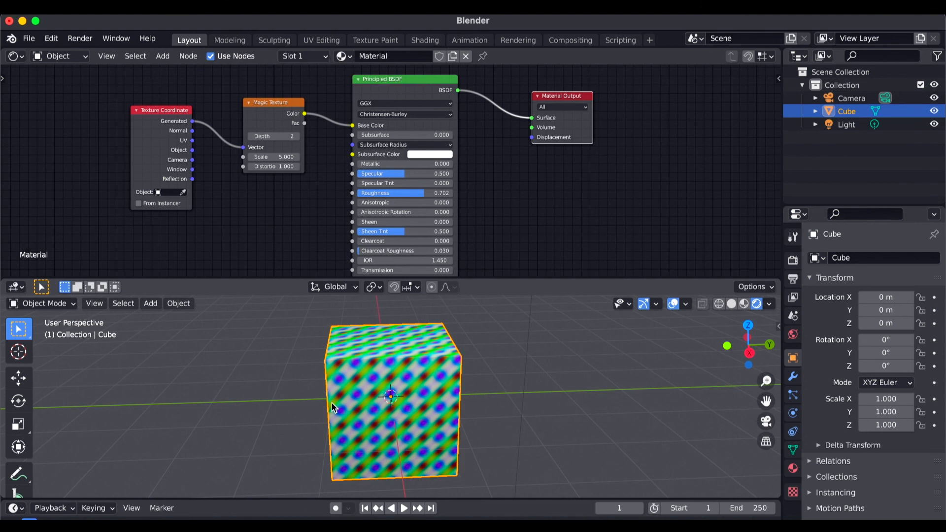
pyautogui.scroll(-5, 332, 403)
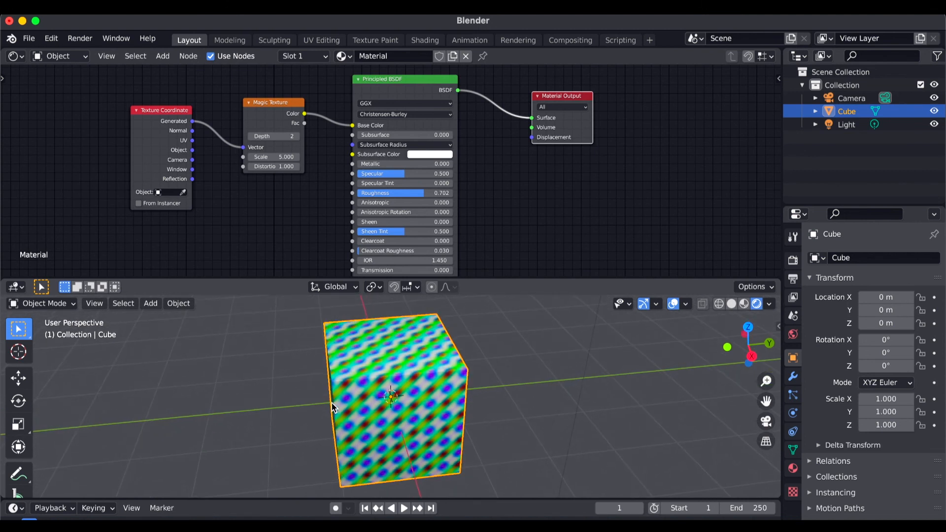